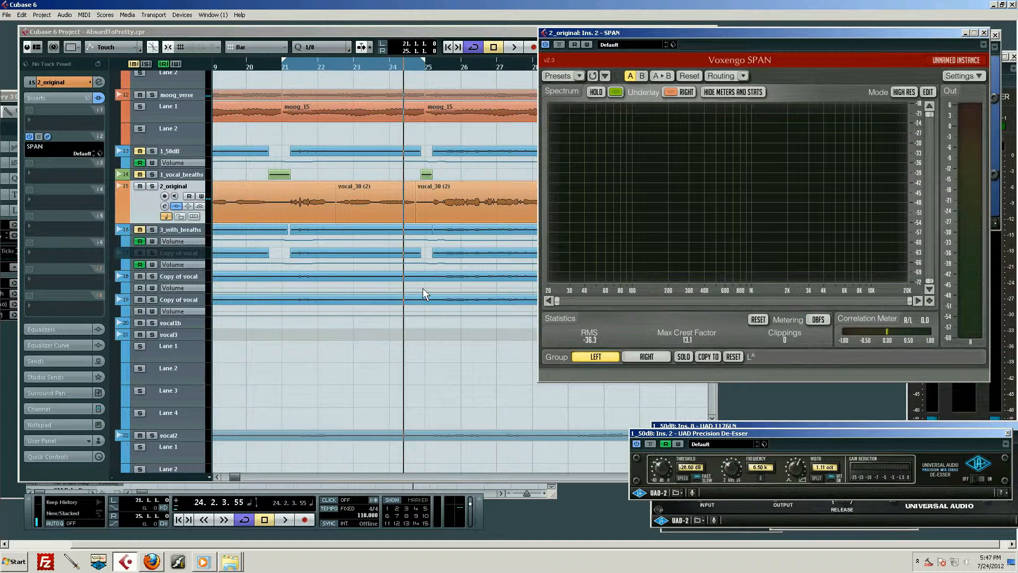
- Disable the SPAN insert on the 2_original track and play the vocal from bar 21
{"action": "scroll", "coordinate": [422, 288], "scroll_direction": "down", "scroll_amount": 3}
{"action": "scroll", "coordinate": [421, 287], "scroll_direction": "up", "scroll_amount": 3}
{"action": "scroll", "coordinate": [416, 294], "scroll_direction": "up", "scroll_amount": 3}
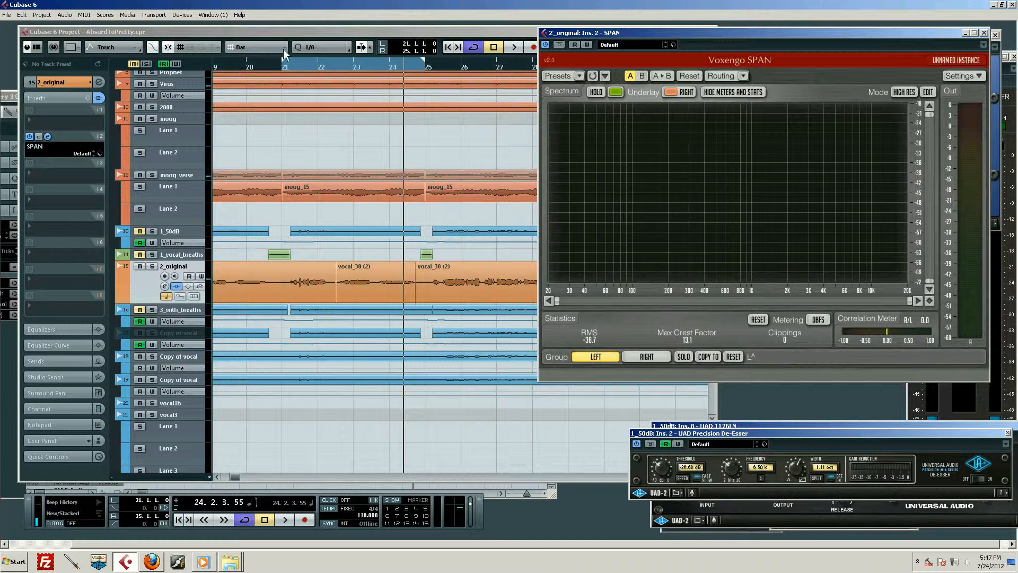
{"action": "mouse_move", "coordinate": [278, 64]}
{"action": "left_mouse_down"}
{"action": "mouse_move", "coordinate": [284, 52]}
{"action": "mouse_move", "coordinate": [283, 61]}
{"action": "left_mouse_up"}
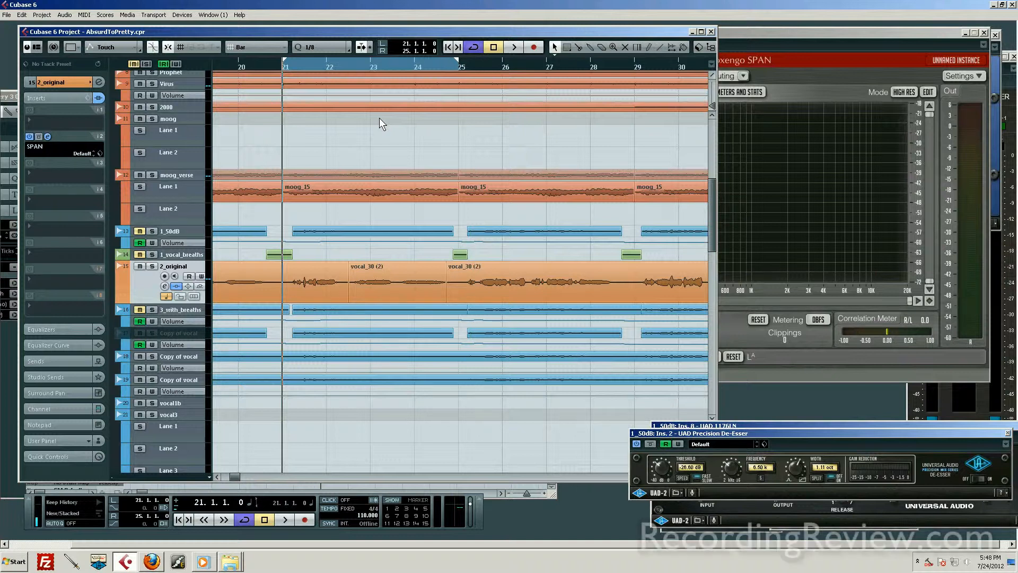
{"action": "left_click", "coordinate": [30, 136]}
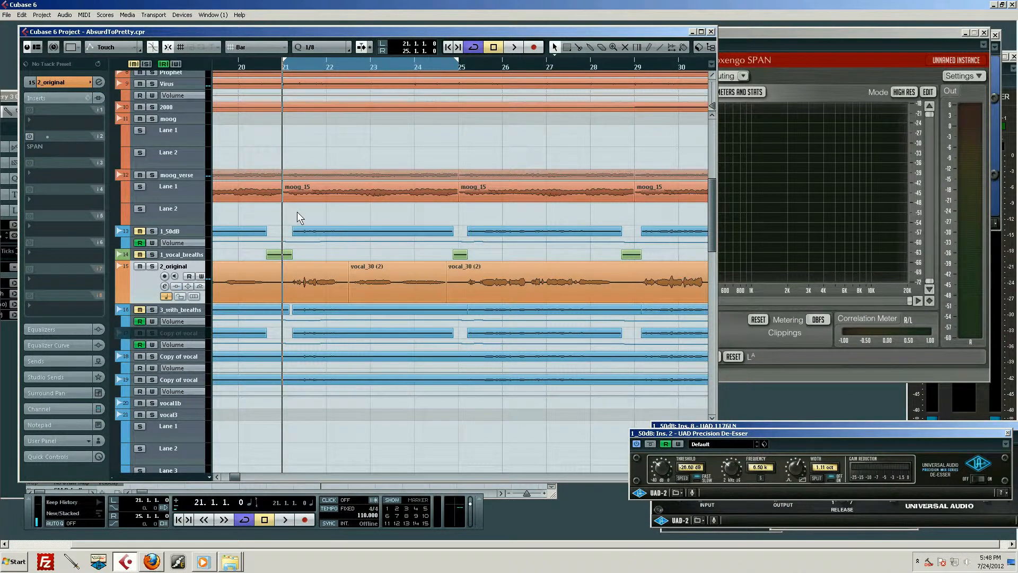
{"action": "key", "text": "space"}
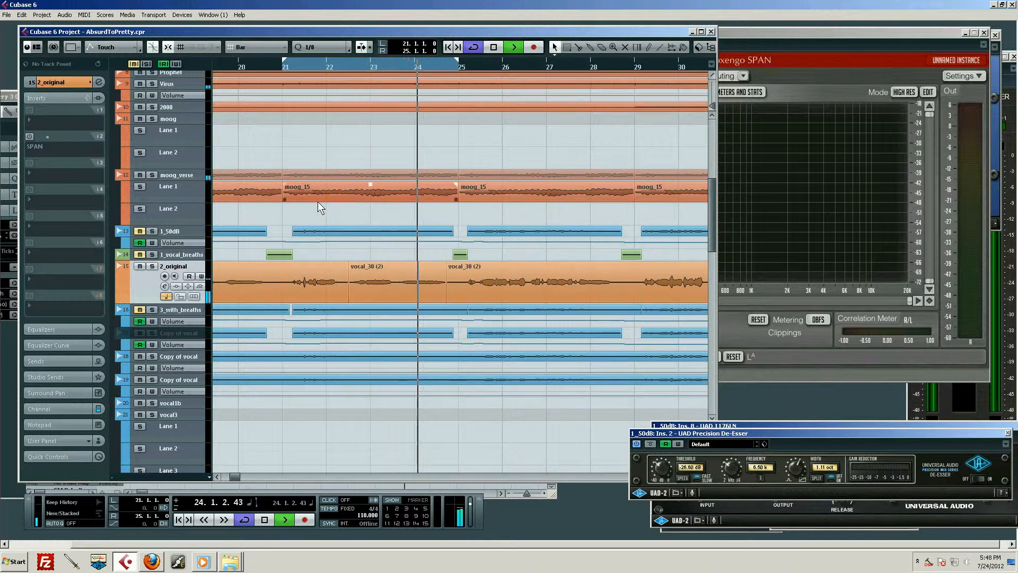
- Stop playback and move the project cursor back to the start of the vocal phrase in bar 21
{"action": "left_click", "coordinate": [351, 65]}
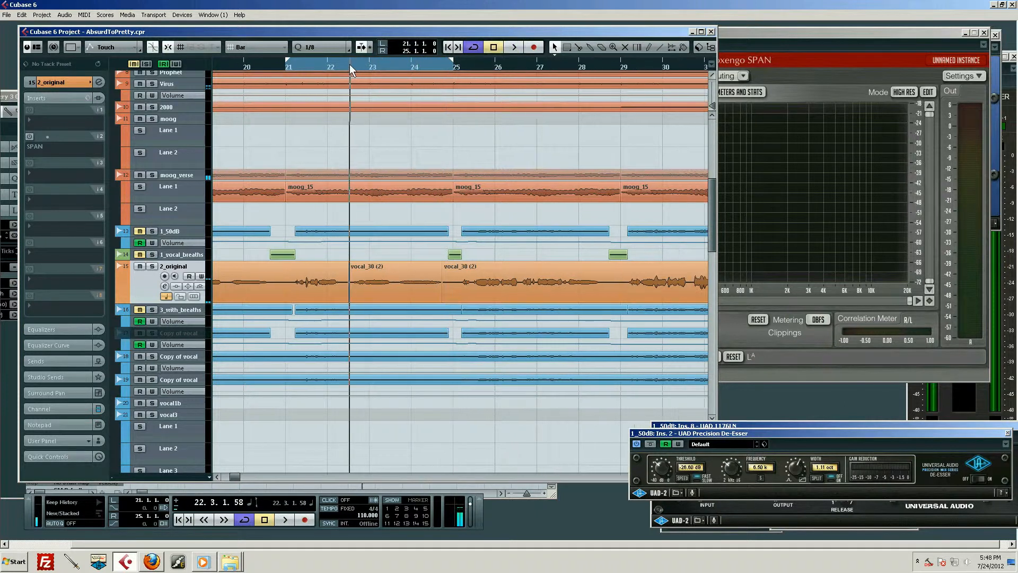
{"action": "left_click_drag", "start_coordinate": [349, 62], "coordinate": [345, 69]}
{"action": "left_click", "coordinate": [361, 62]}
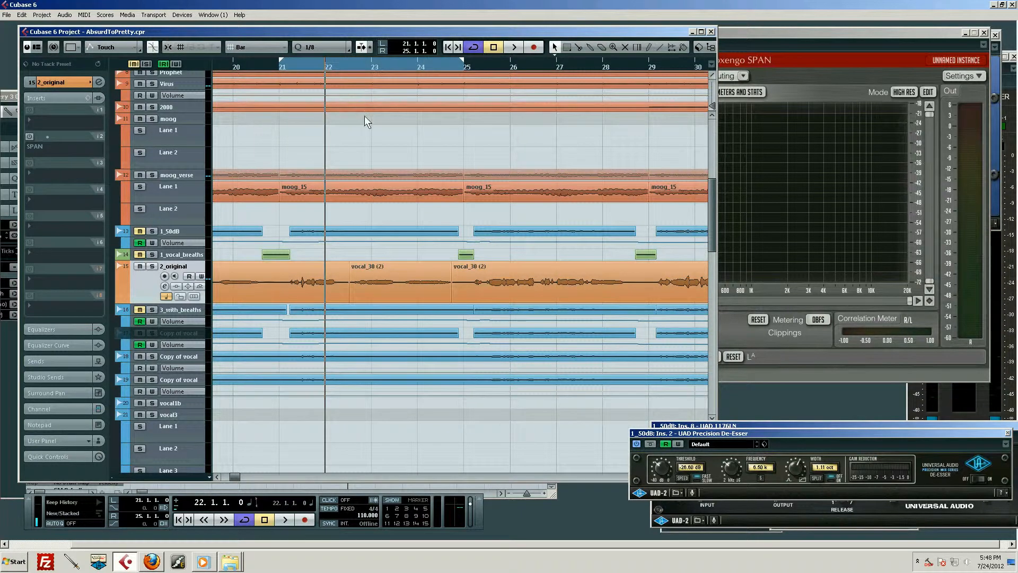
{"action": "left_click_drag", "start_coordinate": [342, 65], "coordinate": [300, 57]}
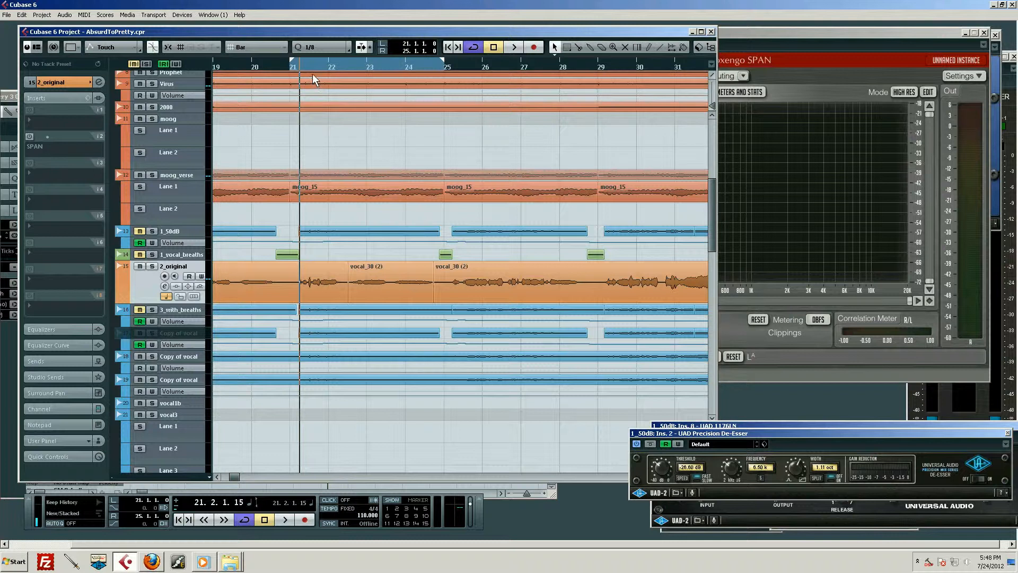
{"action": "left_click_drag", "start_coordinate": [312, 68], "coordinate": [299, 69]}
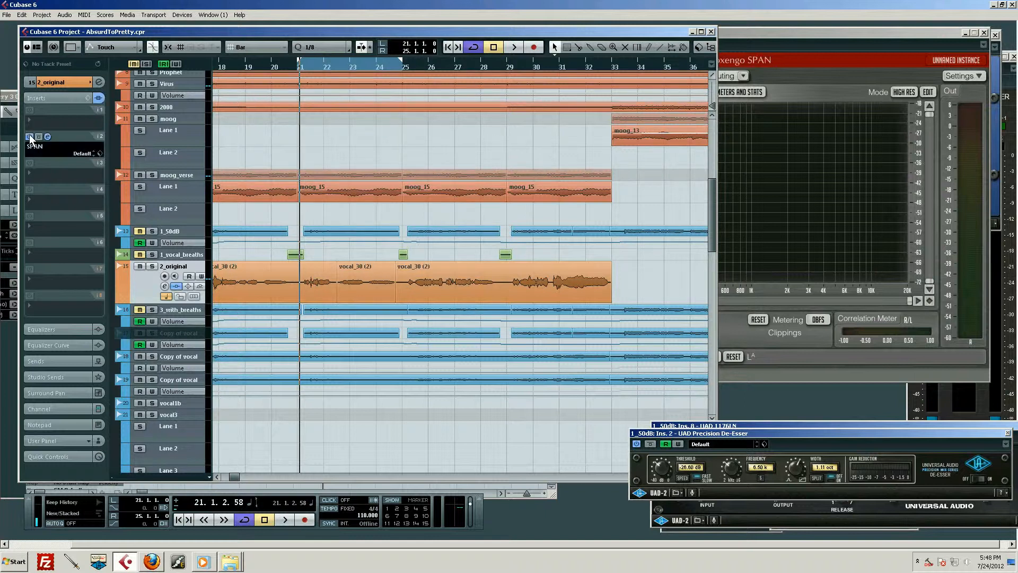
- Bring up the SPAN analyzer of the 2_original track and examine the vocal's spectrum during playback
{"action": "left_click", "coordinate": [47, 137]}
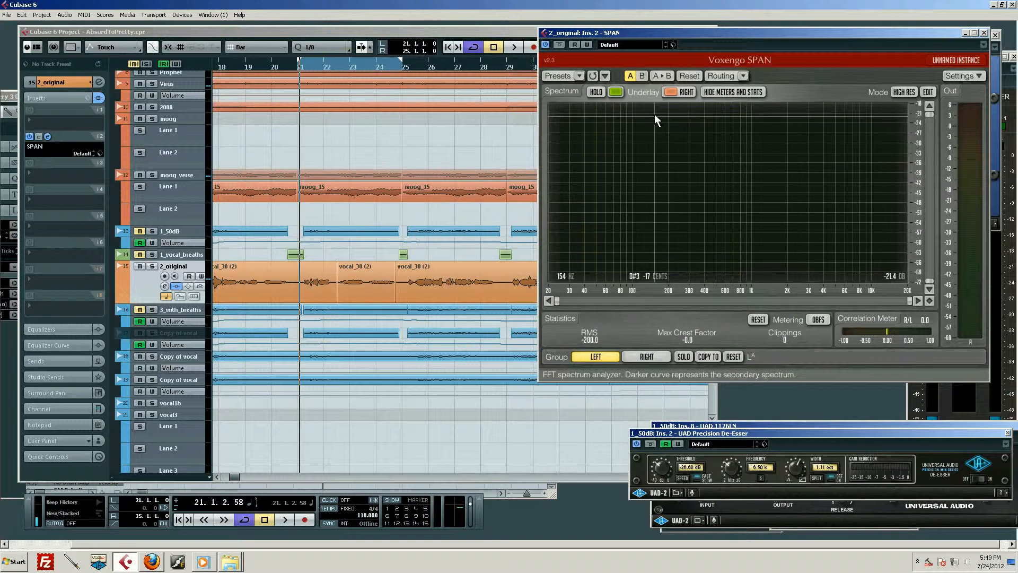
{"action": "left_click", "coordinate": [142, 285]}
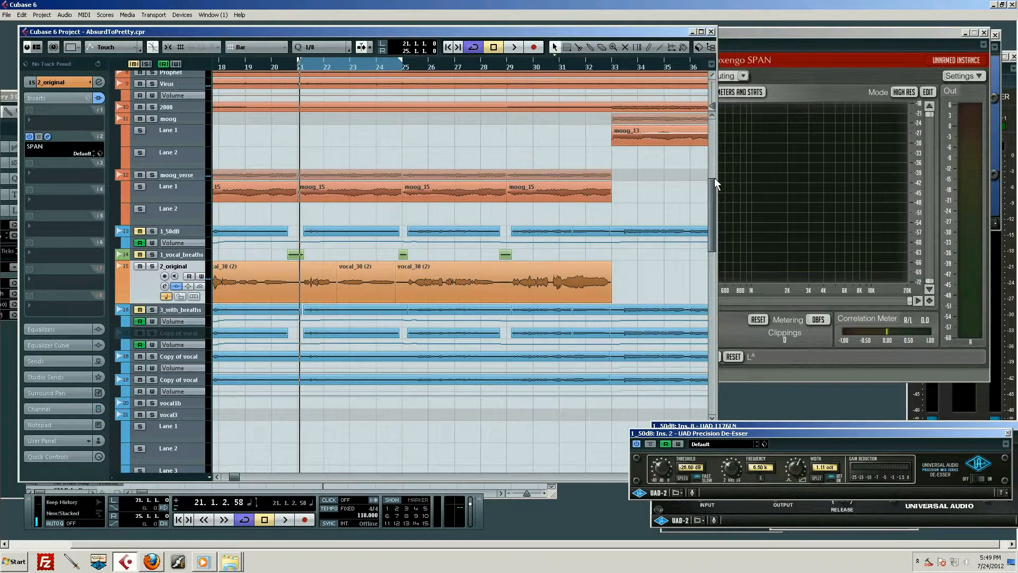
{"action": "left_click", "coordinate": [809, 39]}
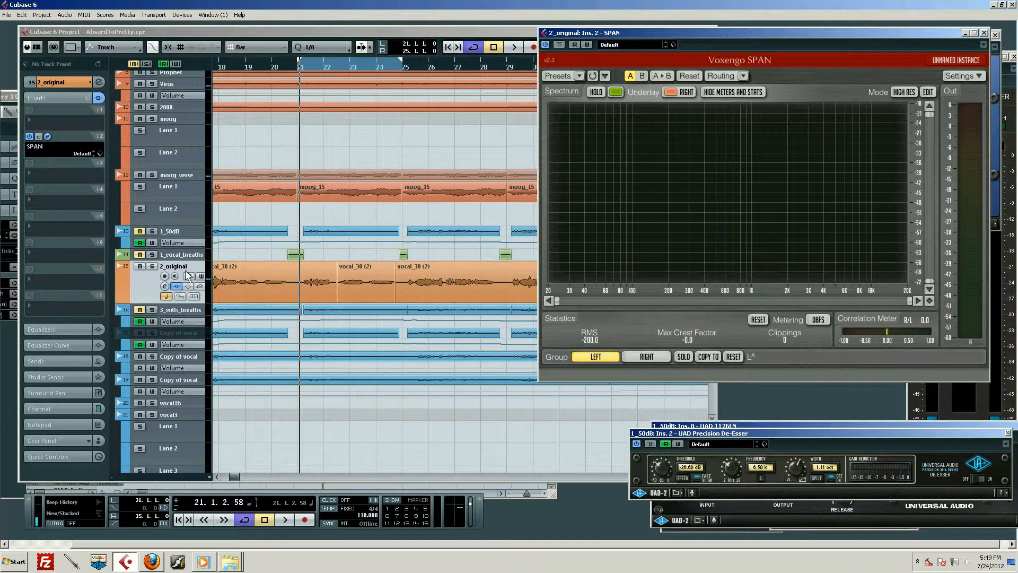
{"action": "left_click", "coordinate": [143, 293]}
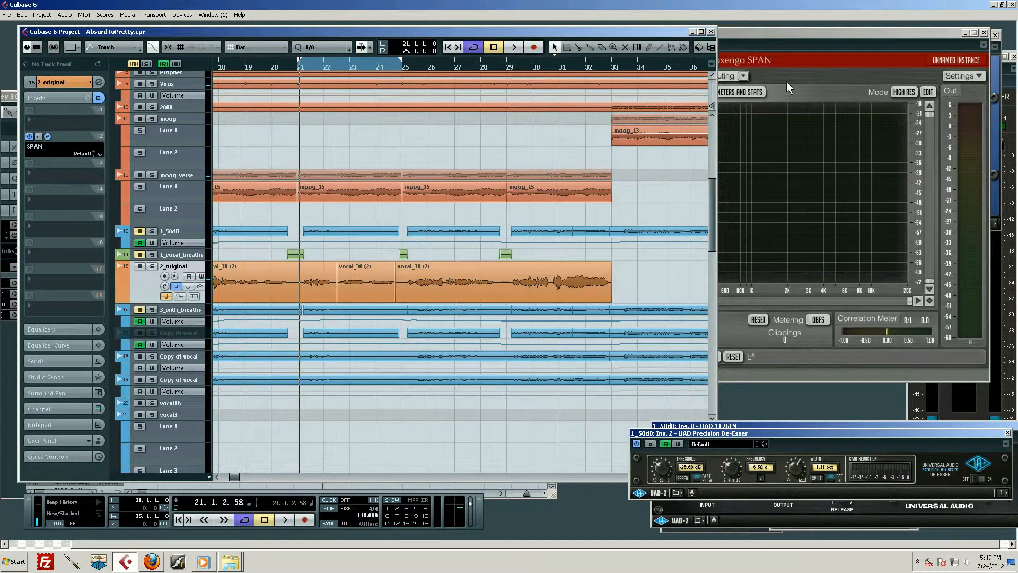
{"action": "left_click", "coordinate": [813, 52]}
{"action": "key", "text": "space"}
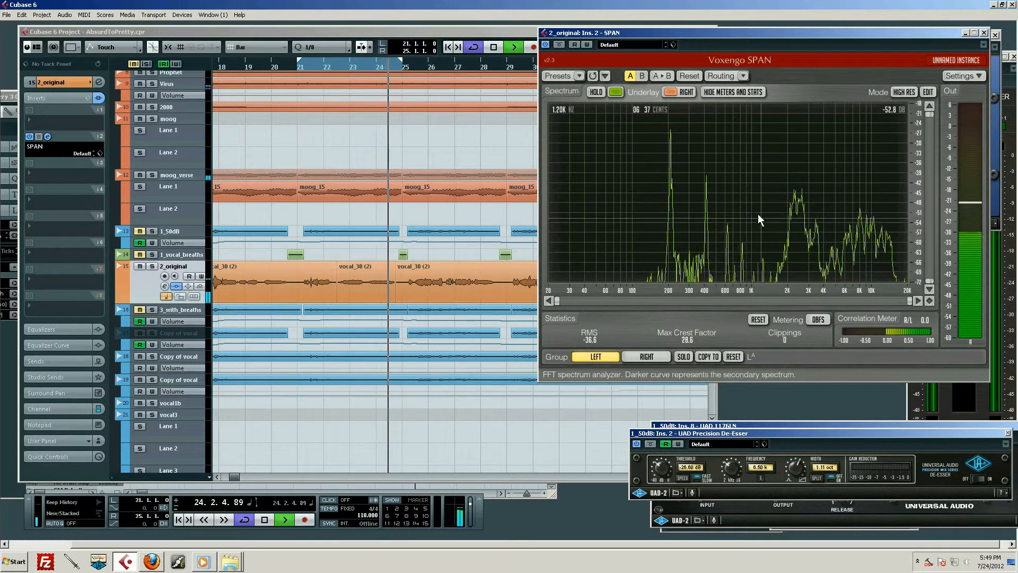
{"action": "key", "text": "space"}
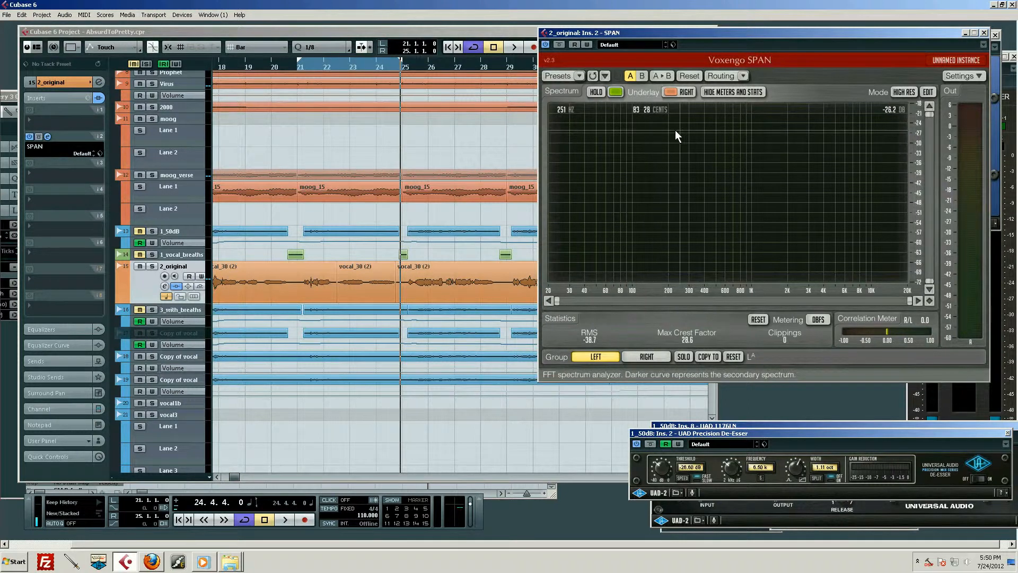
- Replay the looped vocal section with SPAN in front to recheck its low-frequency peaks, and stop playback
{"action": "left_click", "coordinate": [446, 30]}
{"action": "left_click", "coordinate": [770, 66]}
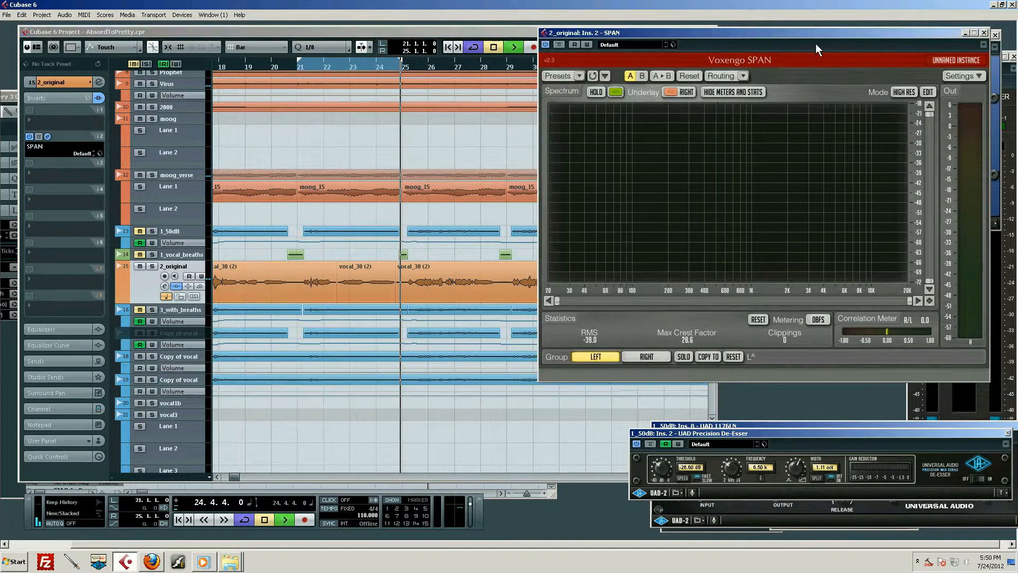
{"action": "key", "text": "space"}
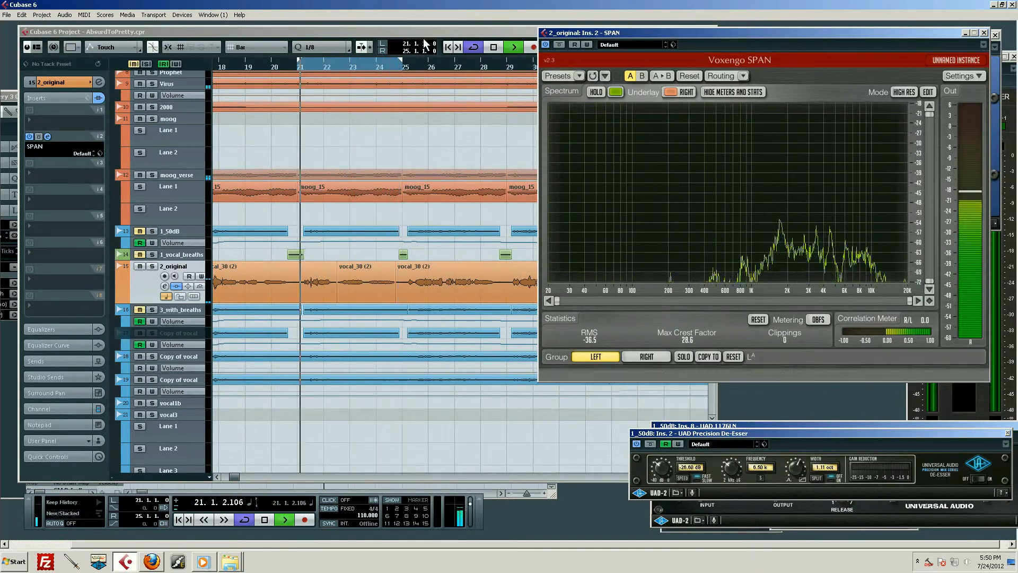
{"action": "left_click", "coordinate": [493, 48]}
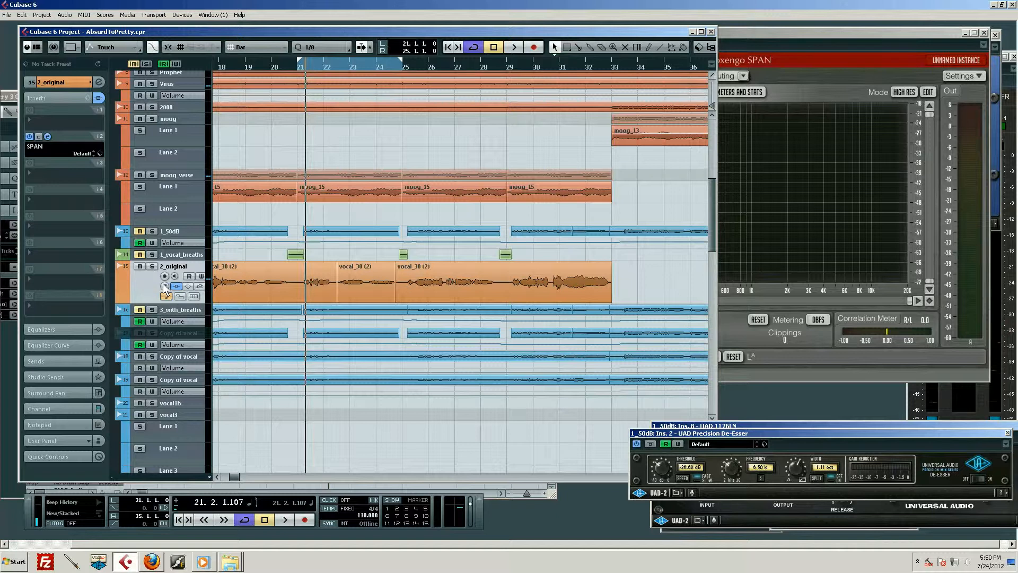
- Insert the UAD Cambridge equalizer in the first insert slot of the 2_original track, ahead of SPAN
{"action": "left_click", "coordinate": [30, 118]}
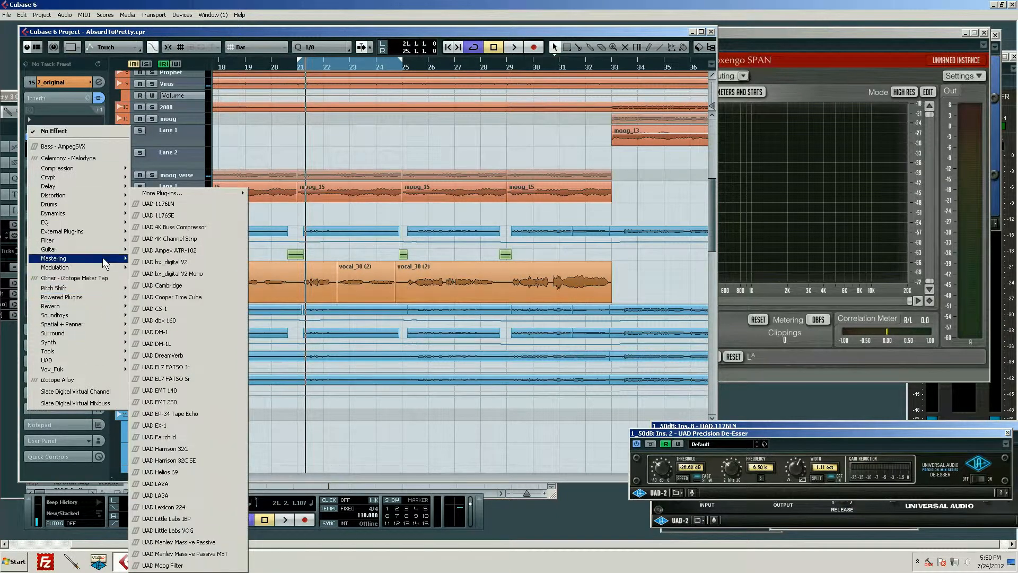
{"action": "mouse_move", "coordinate": [113, 235]}
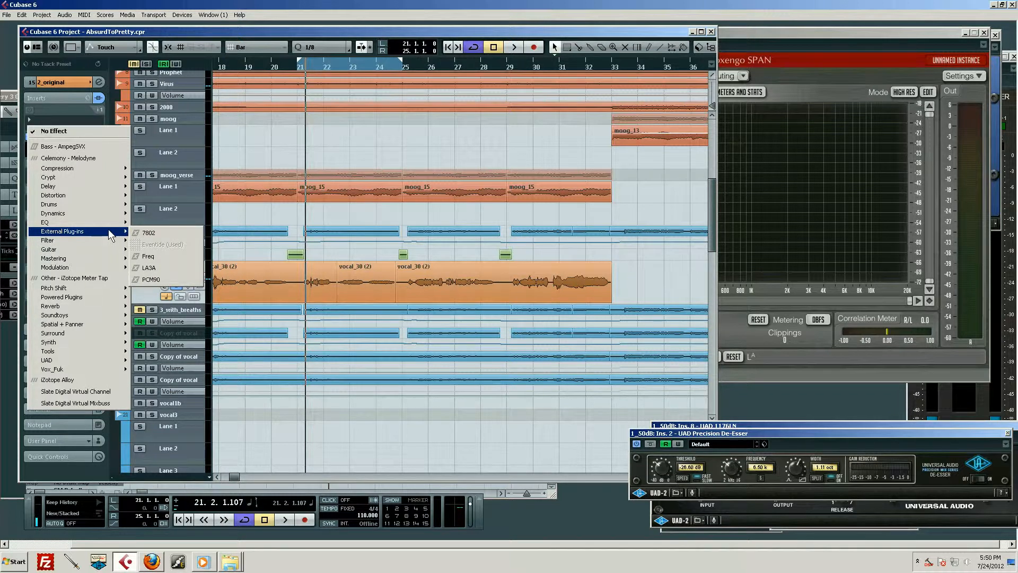
{"action": "mouse_move", "coordinate": [117, 297]}
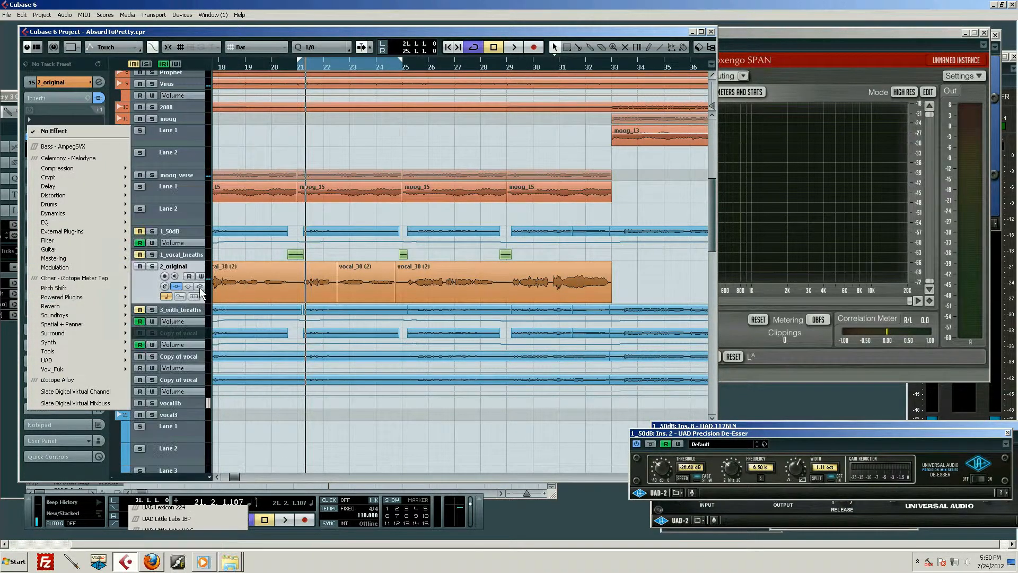
{"action": "left_click", "coordinate": [200, 288]}
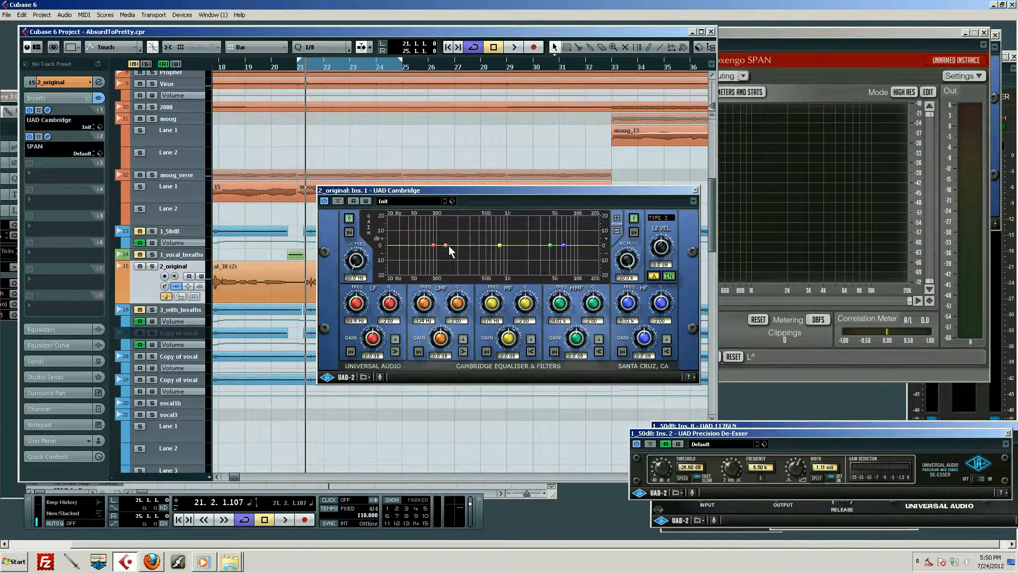
- Set the Cambridge LMF band to 205 Hz with a very narrow Q and cut it by about 10 dB
{"action": "left_click_drag", "start_coordinate": [449, 248], "coordinate": [458, 244]}
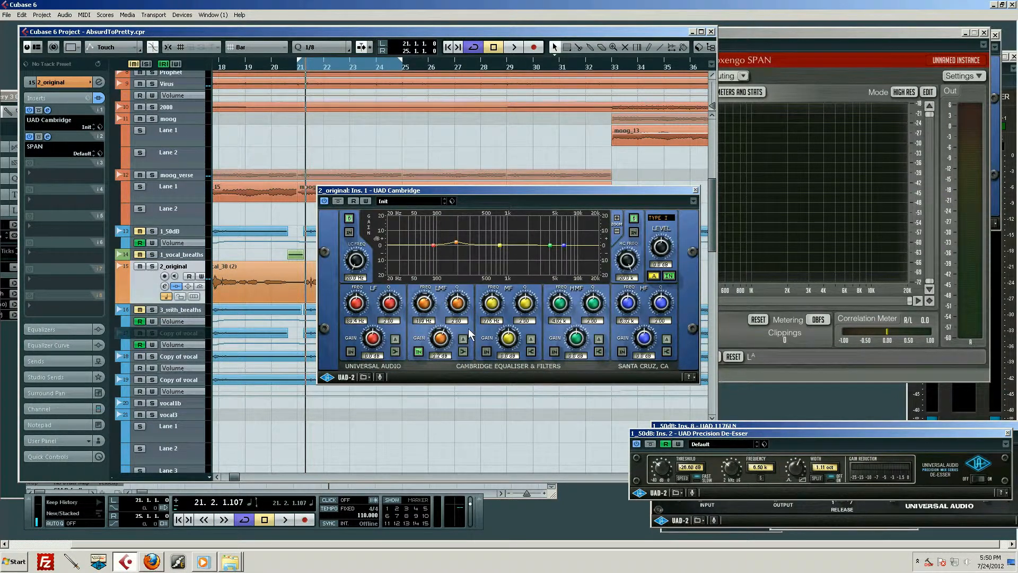
{"action": "left_click", "coordinate": [427, 321]}
{"action": "key", "text": "BackSpace"}
{"action": "key", "text": "BackSpace"}
{"action": "key", "text": "BackSpace"}
{"action": "type", "text": "205"}
{"action": "key", "text": "Return"}
{"action": "left_click_drag", "start_coordinate": [462, 306], "coordinate": [472, 75]}
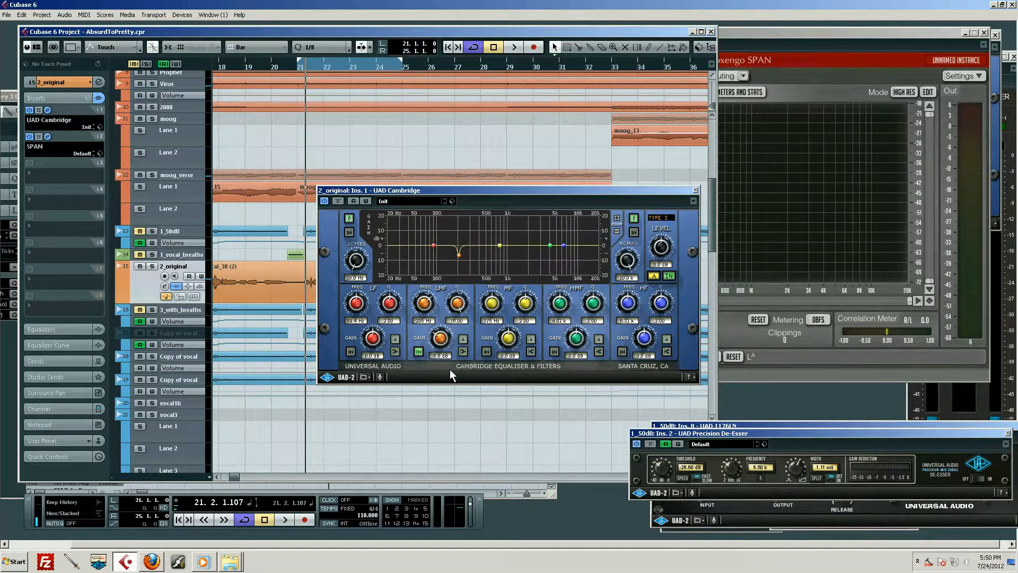
{"action": "left_click_drag", "start_coordinate": [448, 375], "coordinate": [447, 375]}
- Play the equalized vocal from bar 21 and arrange the Cambridge window beside SPAN to compare both
{"action": "left_click", "coordinate": [297, 66]}
{"action": "key", "text": "space"}
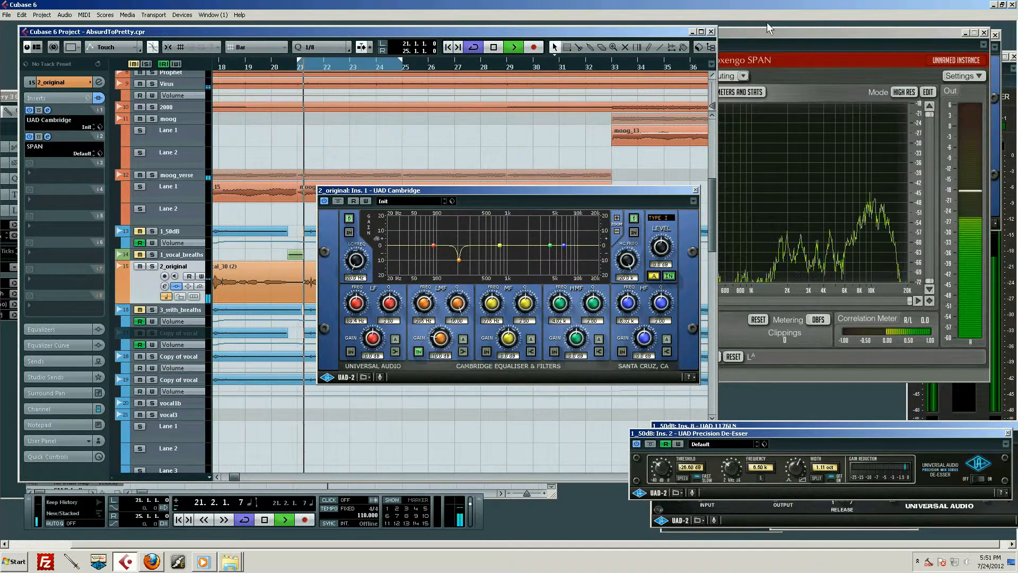
{"action": "left_click", "coordinate": [785, 33]}
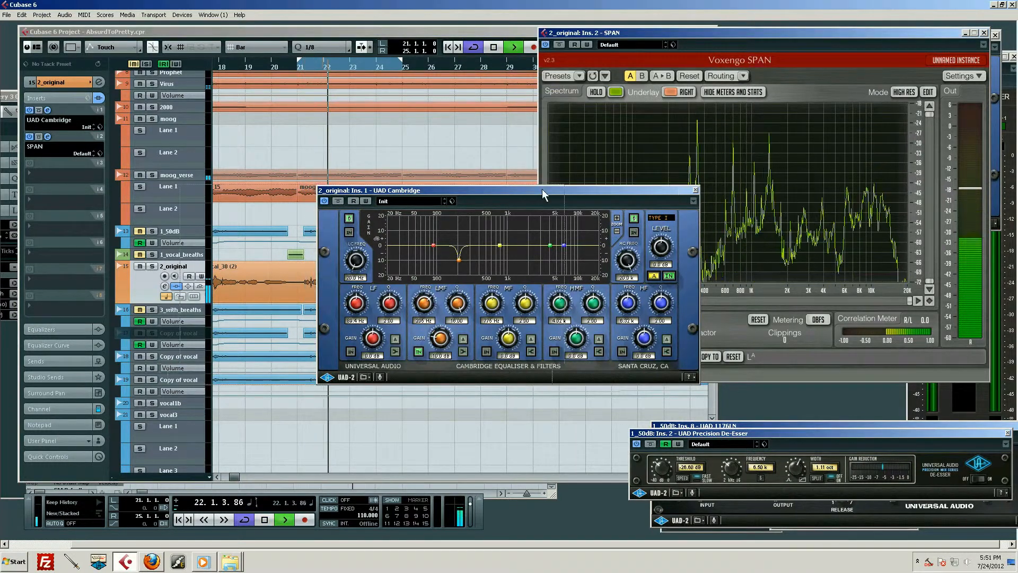
{"action": "left_click_drag", "start_coordinate": [427, 190], "coordinate": [199, 169]}
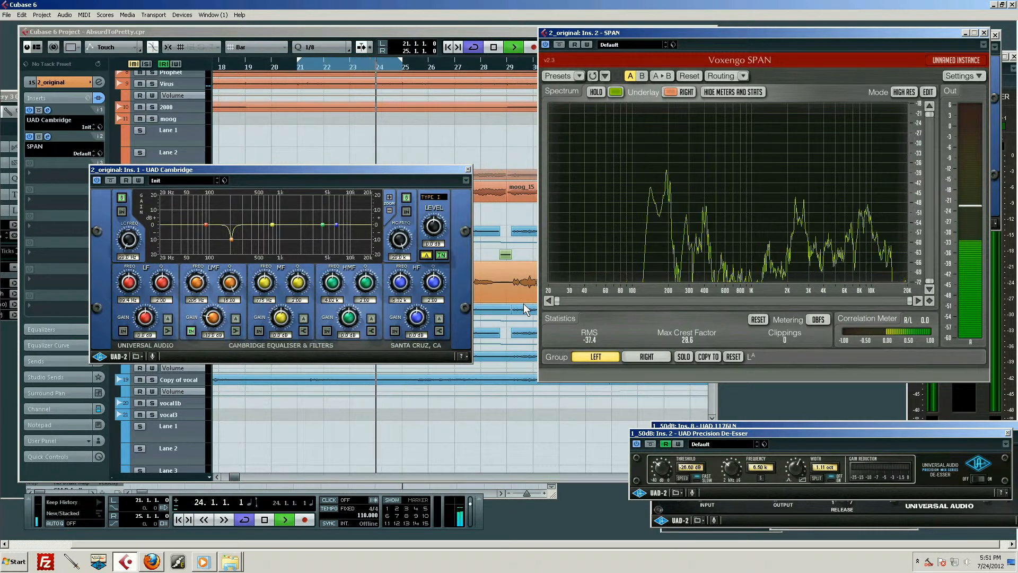
{"action": "key", "text": "space"}
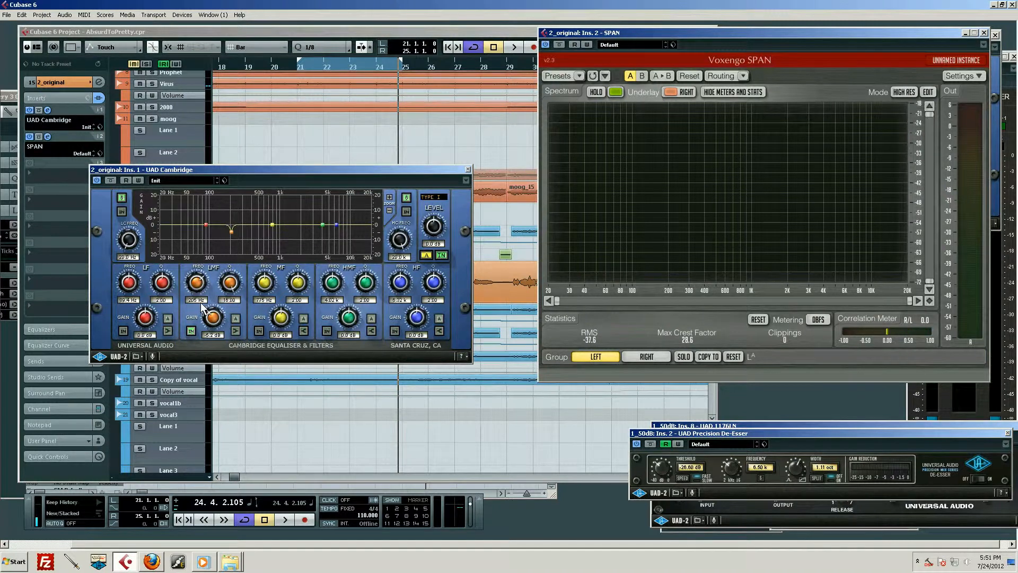
- Reduce the LMF band's cut to about 6 dB while the vocal plays, and stop playback
{"action": "key", "text": "space"}
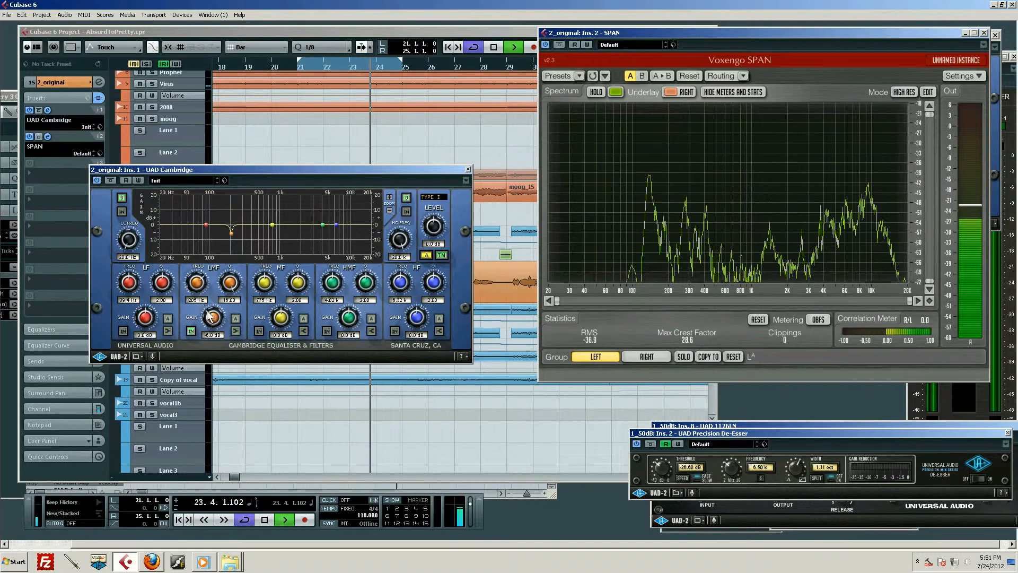
{"action": "left_click_drag", "start_coordinate": [208, 311], "coordinate": [208, 312]}
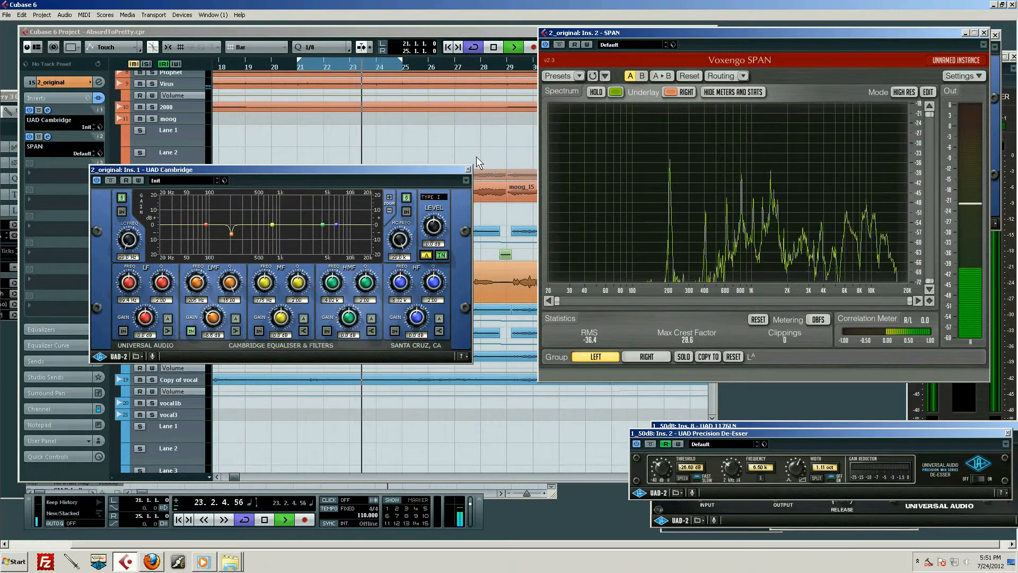
{"action": "key", "text": "space"}
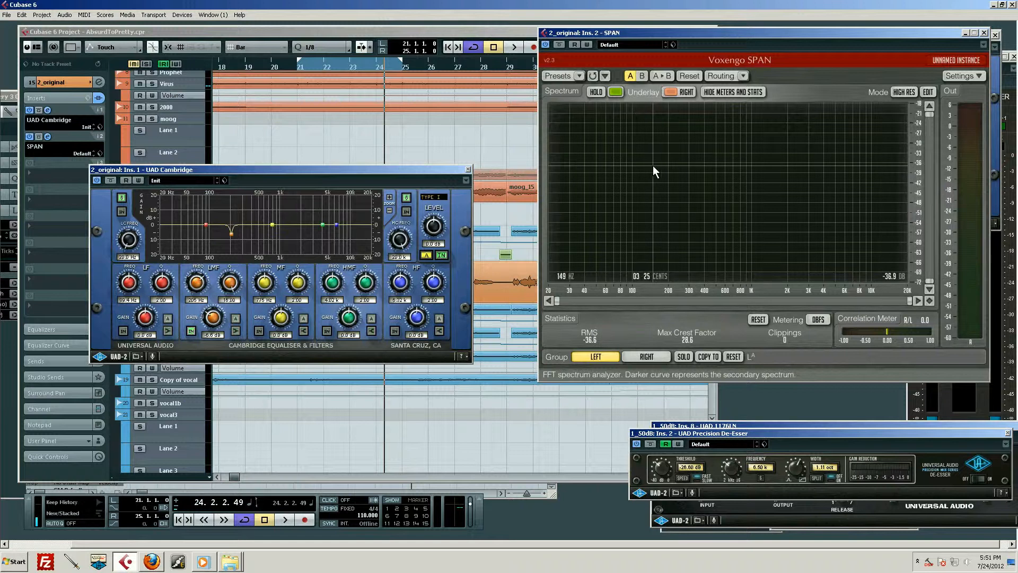
- Play the vocal again with SPAN in front and examine the remaining peaks around 200 Hz
{"action": "key", "text": "space"}
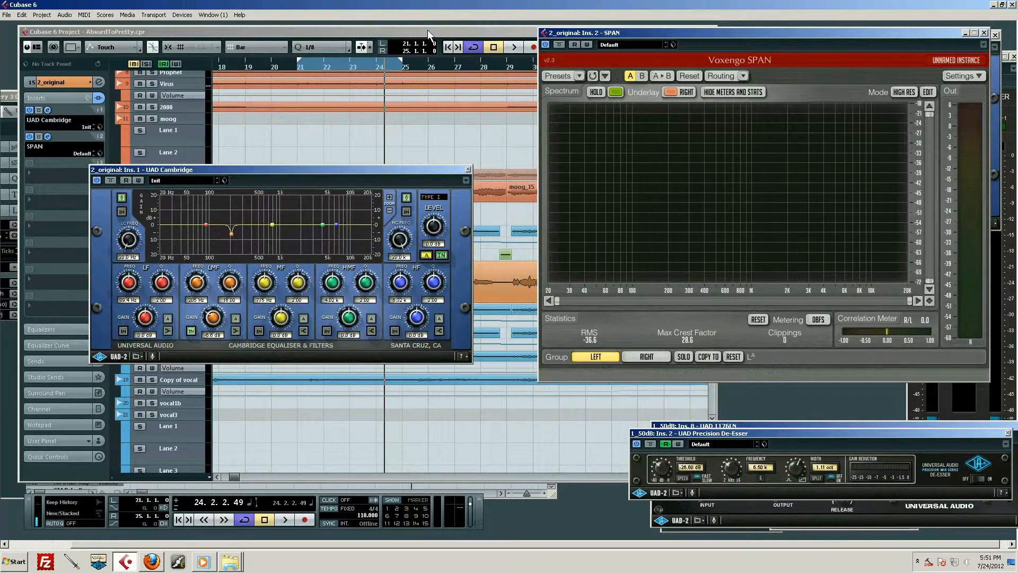
{"action": "left_click", "coordinate": [428, 30]}
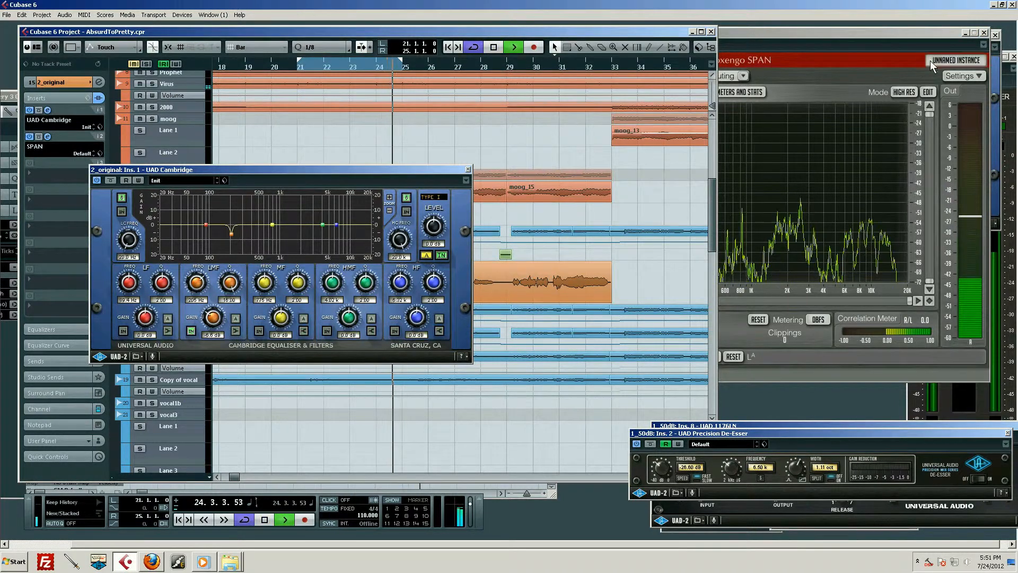
{"action": "left_click", "coordinate": [885, 74]}
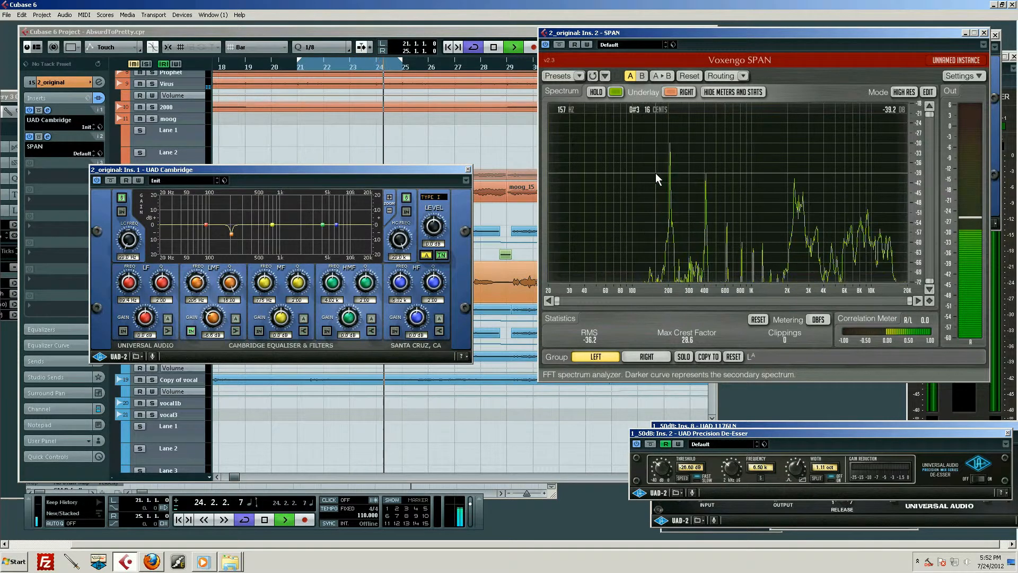
{"action": "key", "text": "space"}
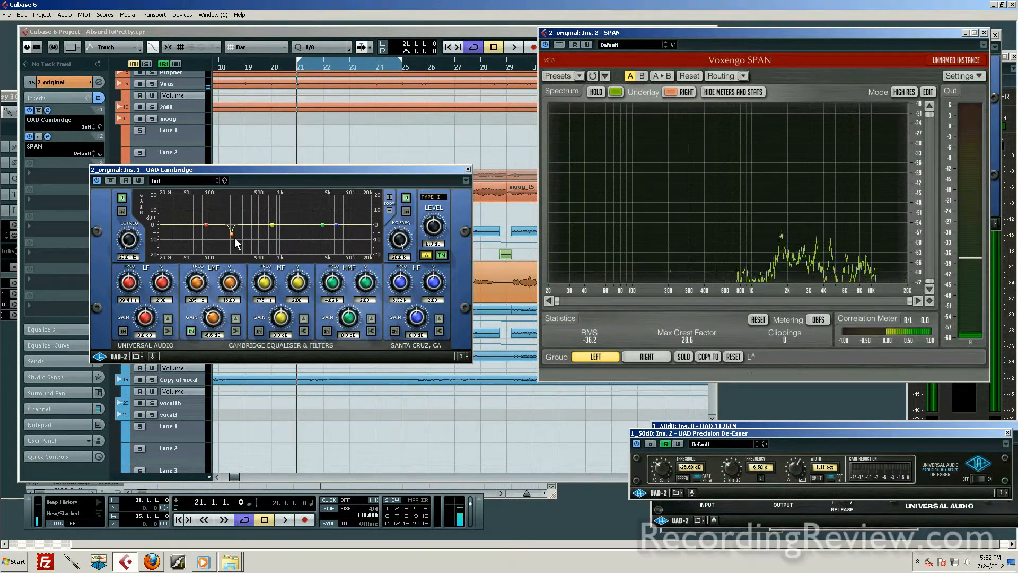
- Try a wider LMF cut at a slightly lower frequency and play the vocal to check it against SPAN
{"action": "left_click_drag", "start_coordinate": [235, 239], "coordinate": [230, 235]}
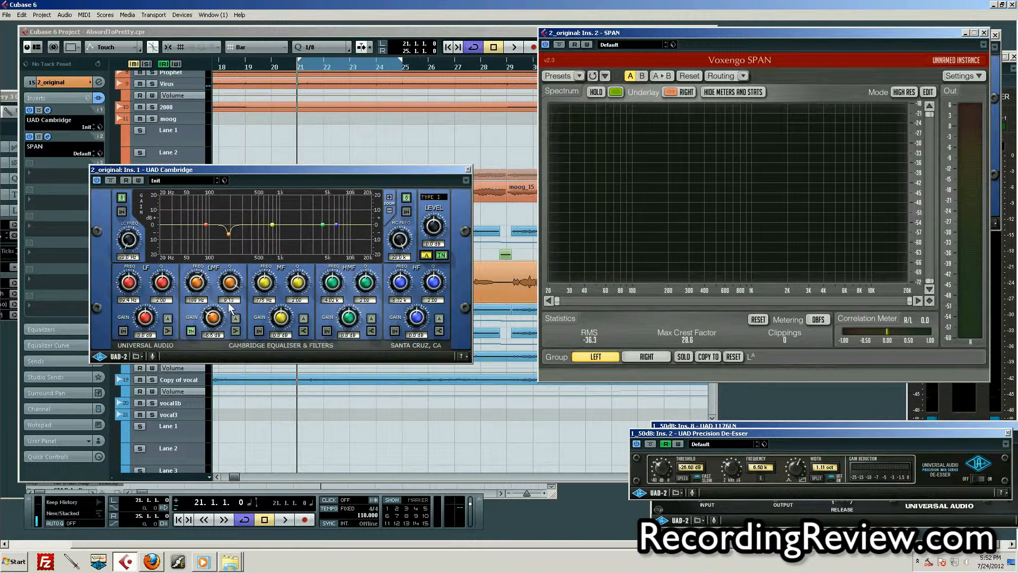
{"action": "key", "text": "space"}
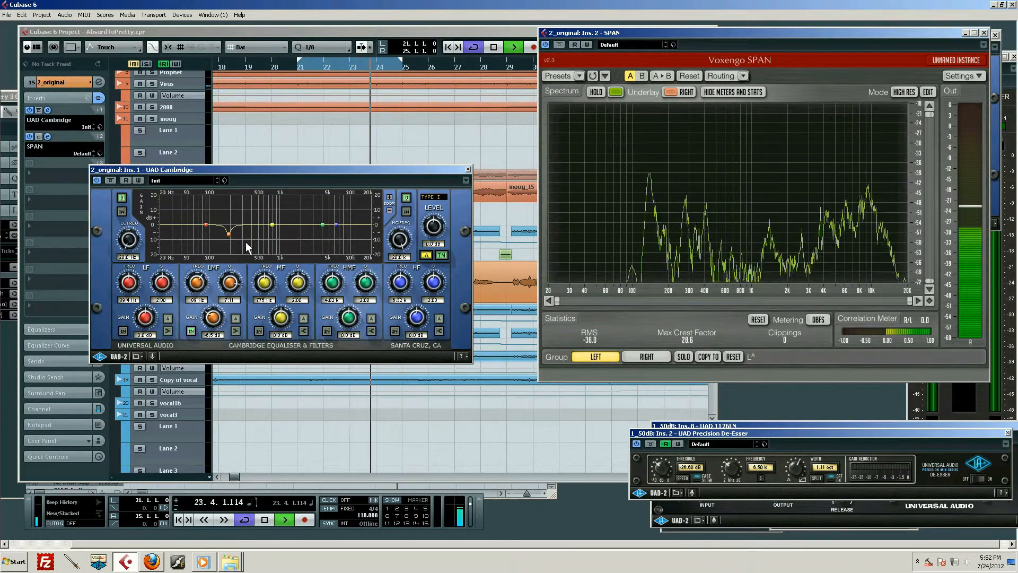
{"action": "key", "text": "space"}
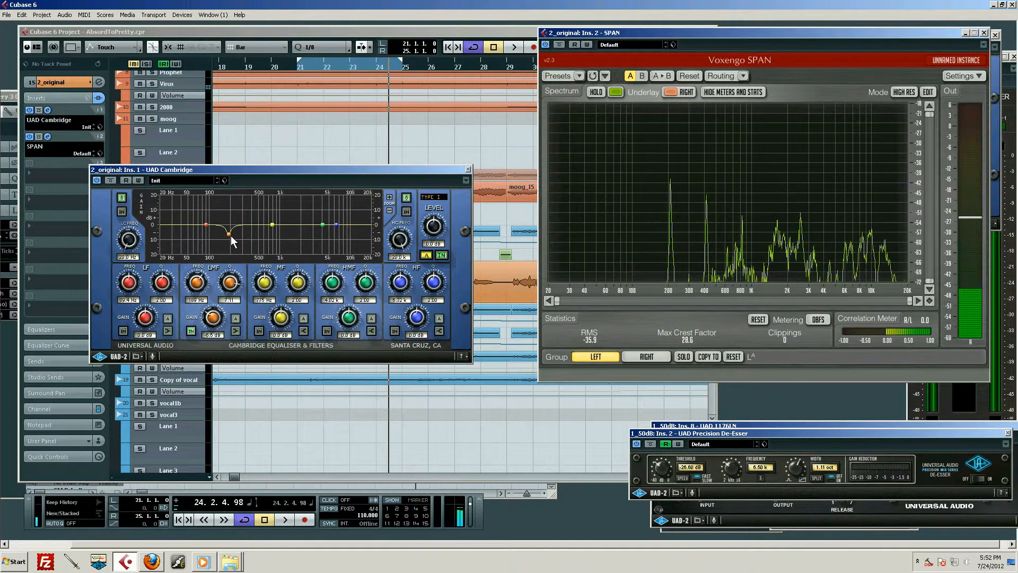
- Return the LMF cut to a very narrow Q, add a shallow LF cut of about 2 dB just below its frequency, and audition the vocal
{"action": "left_click_drag", "start_coordinate": [228, 234], "coordinate": [235, 233]}
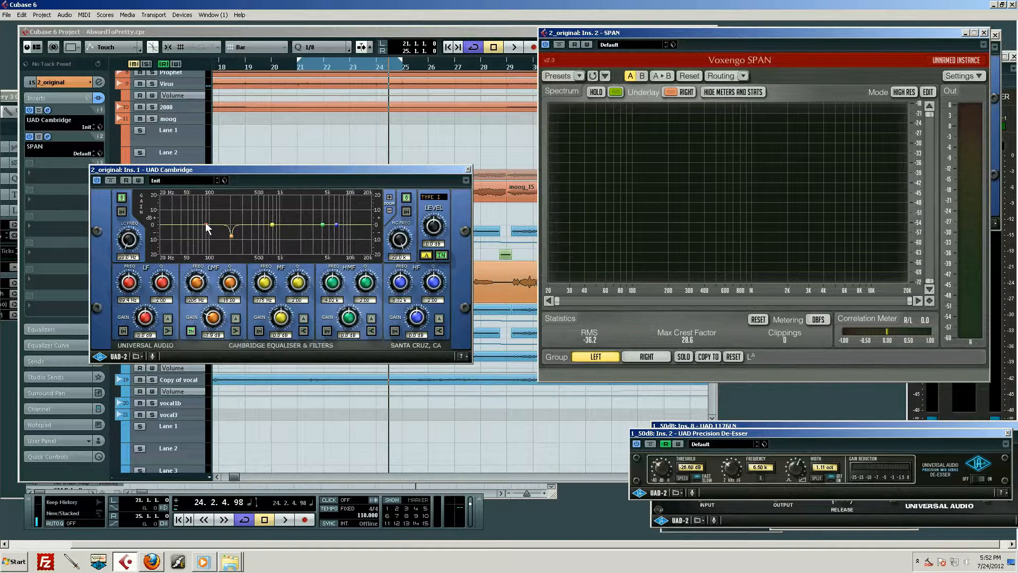
{"action": "left_click_drag", "start_coordinate": [206, 224], "coordinate": [227, 233]}
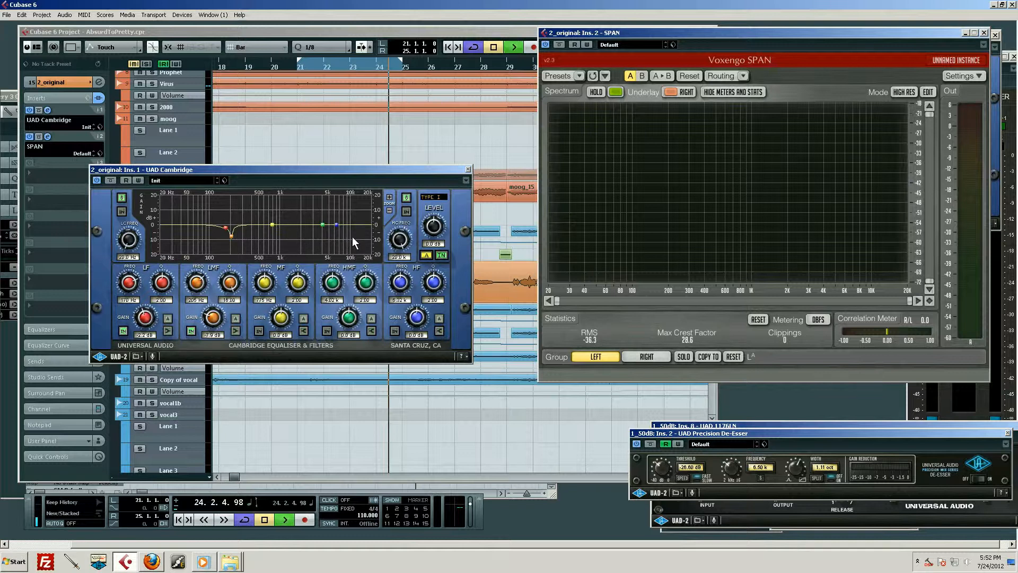
{"action": "key", "text": "space"}
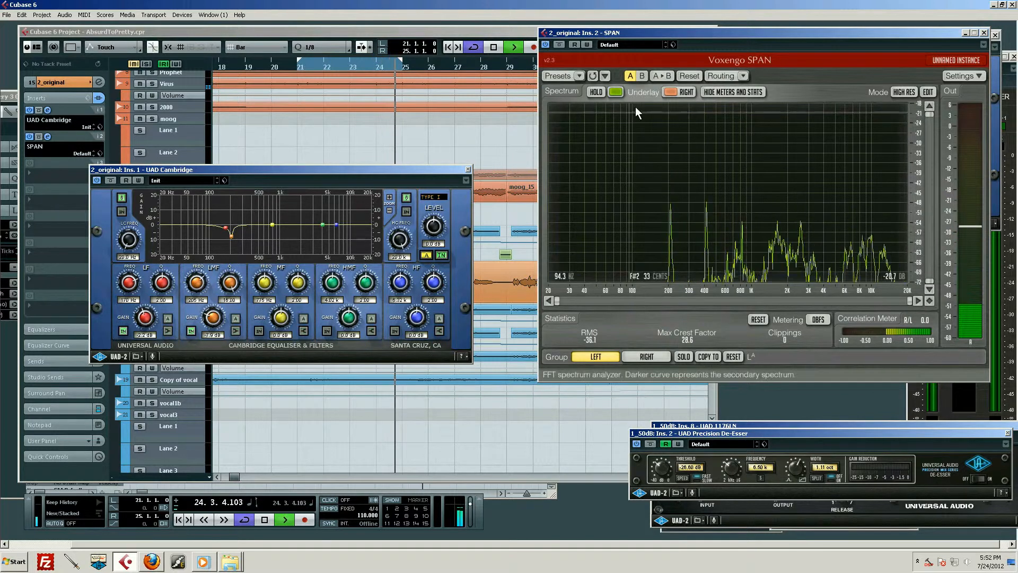
{"action": "key", "text": "space"}
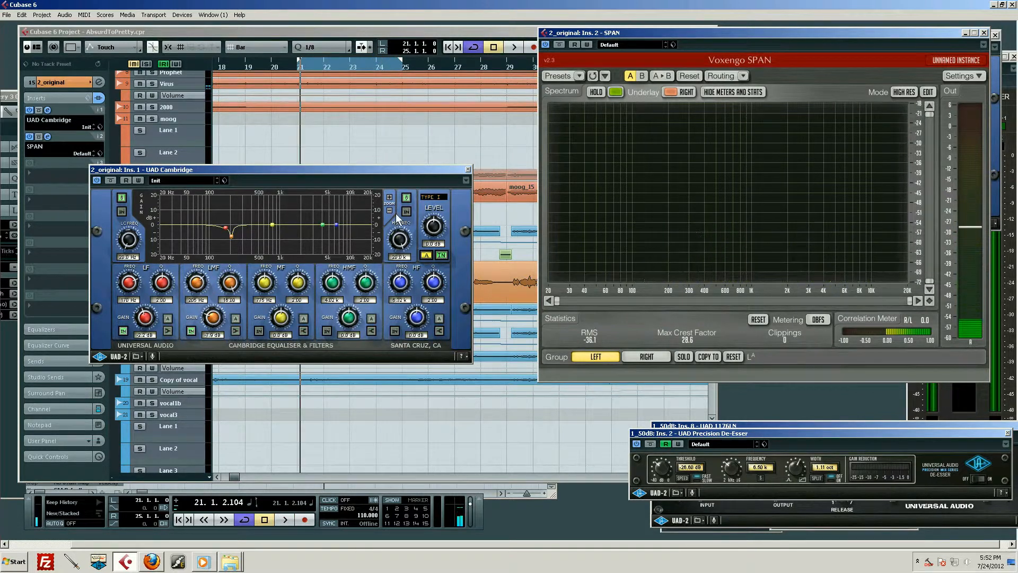